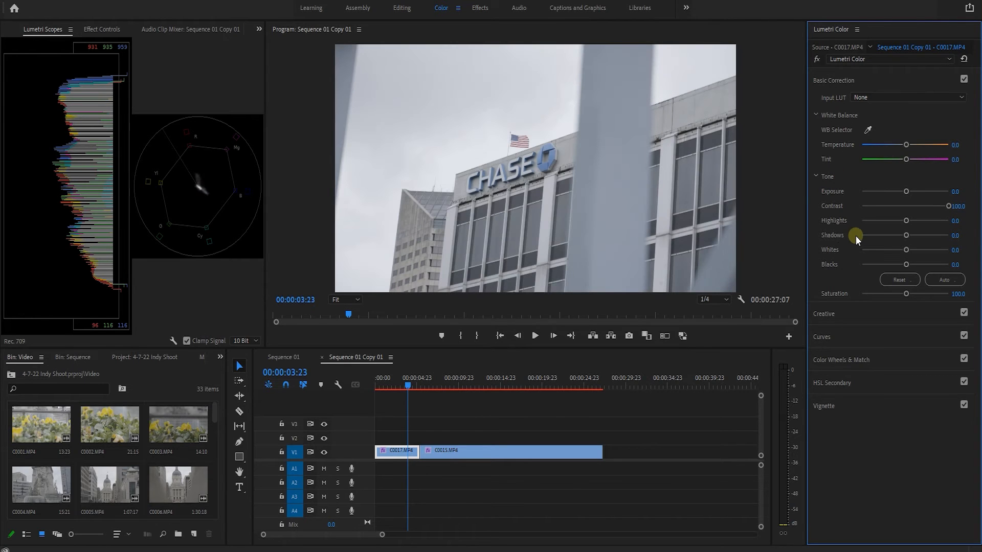
Add control points at the lower and upper quarter gridlines of C0017.MP4's white RGB curve and pull the lower point down to darken shadows.
click(827, 333)
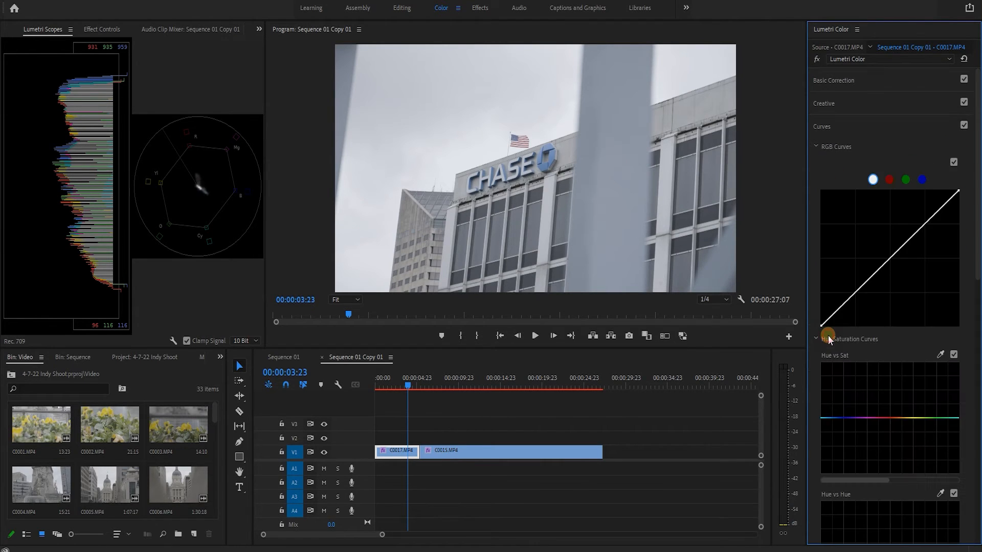
click(854, 294)
click(925, 225)
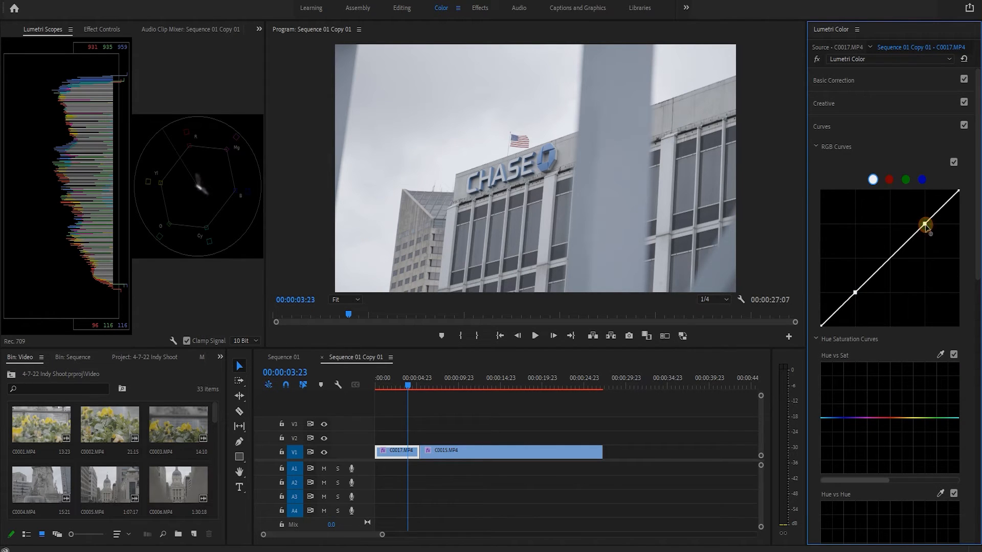
click(851, 291)
drag(855, 295, 855, 313)
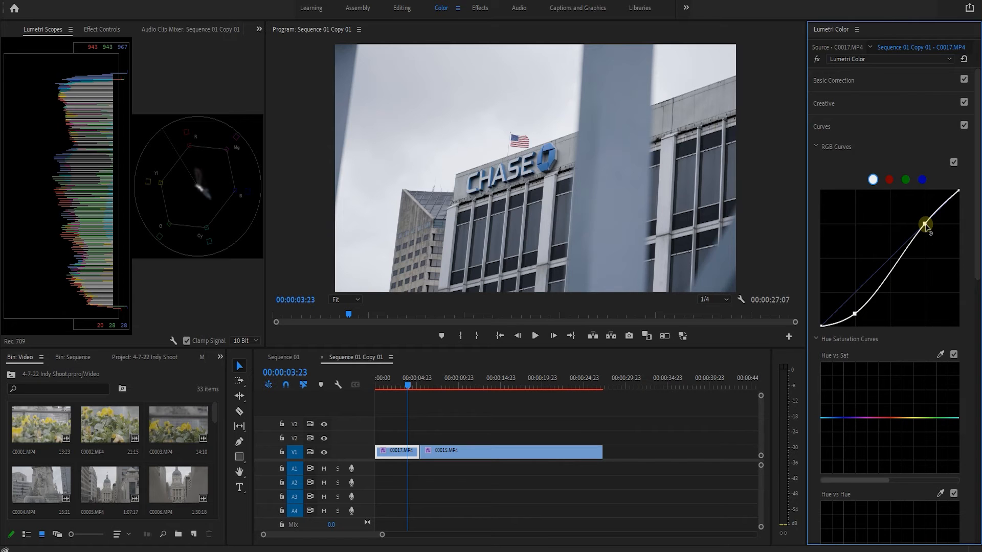
Fine-tune the upper point of the RGB curve, settling it slightly below the diagonal to tame the bright sky.
drag(924, 225, 923, 209)
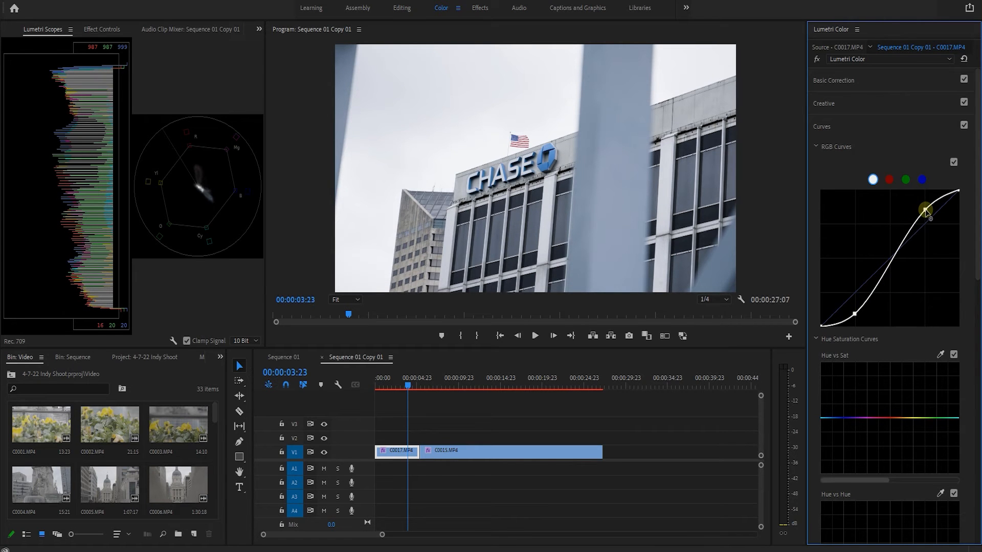
drag(925, 211, 925, 231)
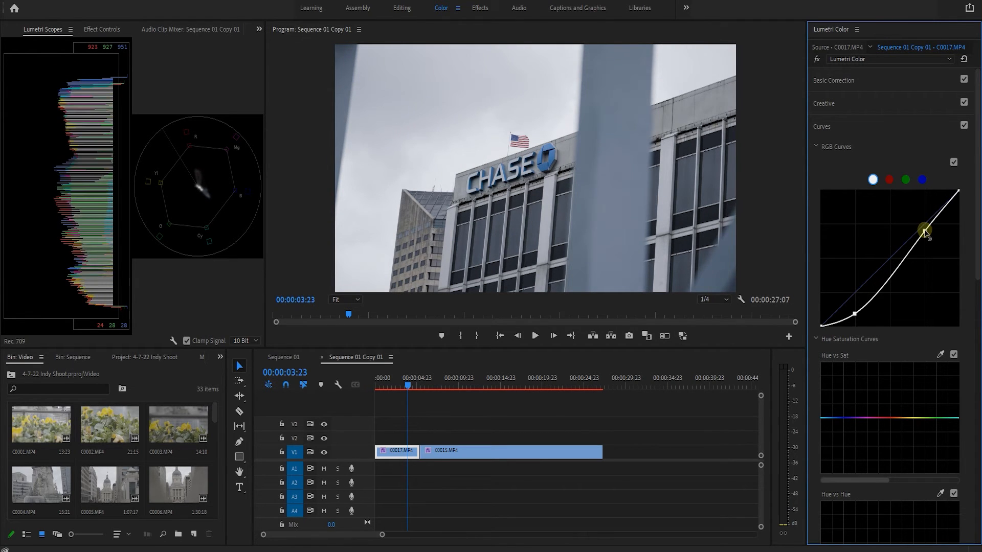
drag(925, 231, 924, 227)
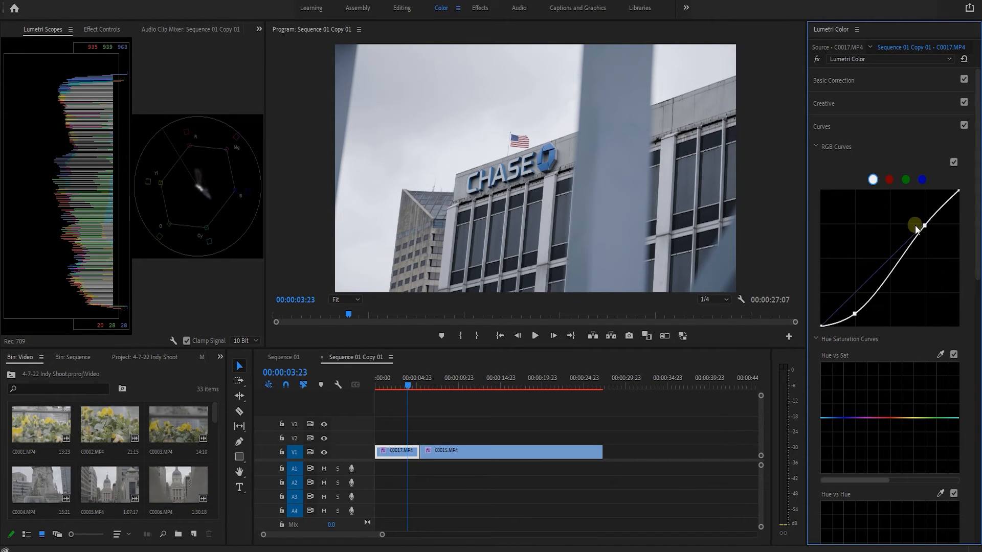
drag(924, 225, 925, 218)
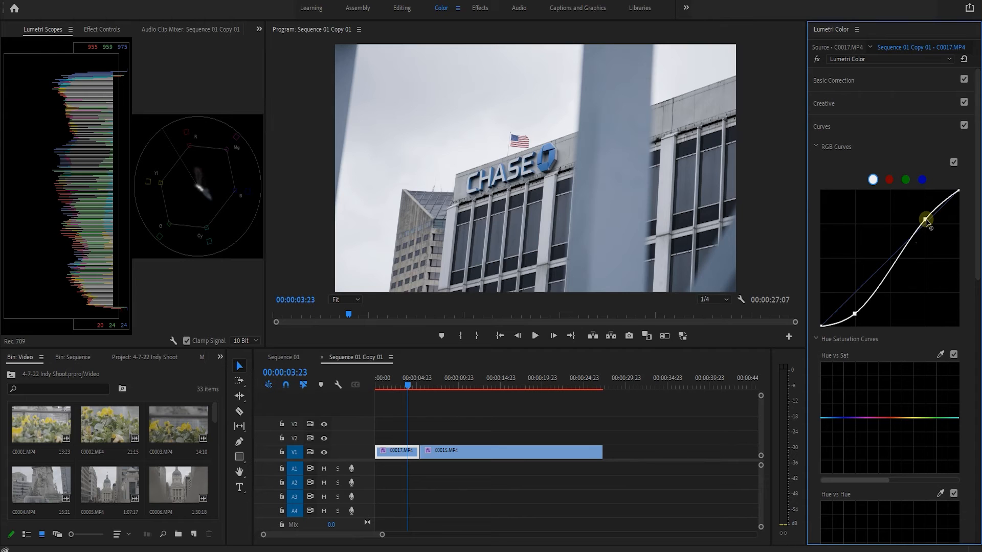
drag(926, 221, 928, 234)
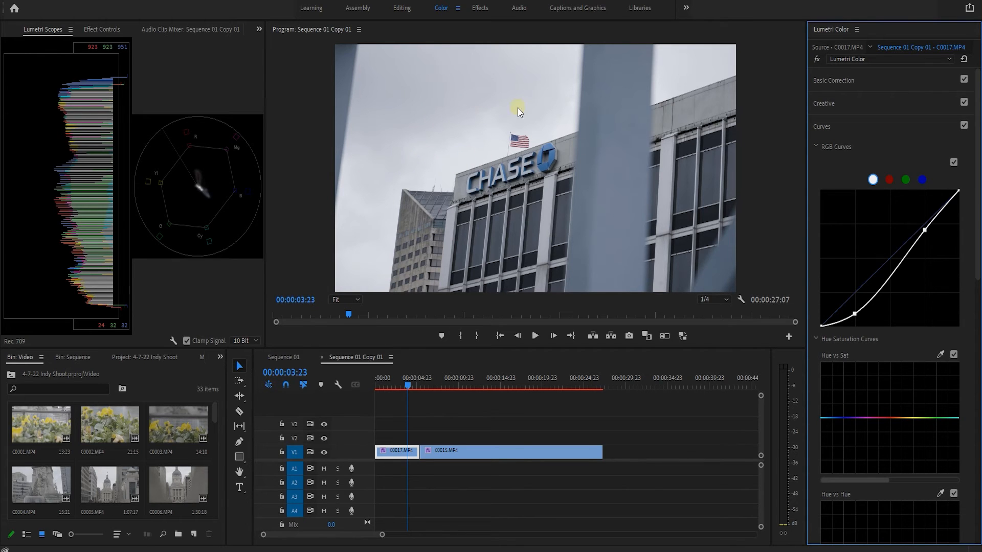
White-balance the clip by sampling the pale building facade just below the Chase logo with the WB Selector.
click(825, 130)
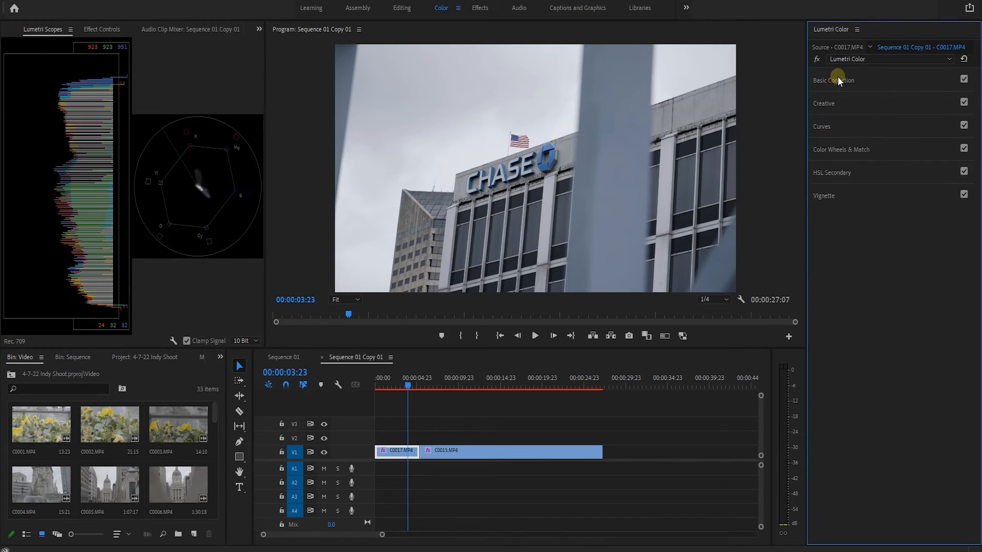
click(835, 80)
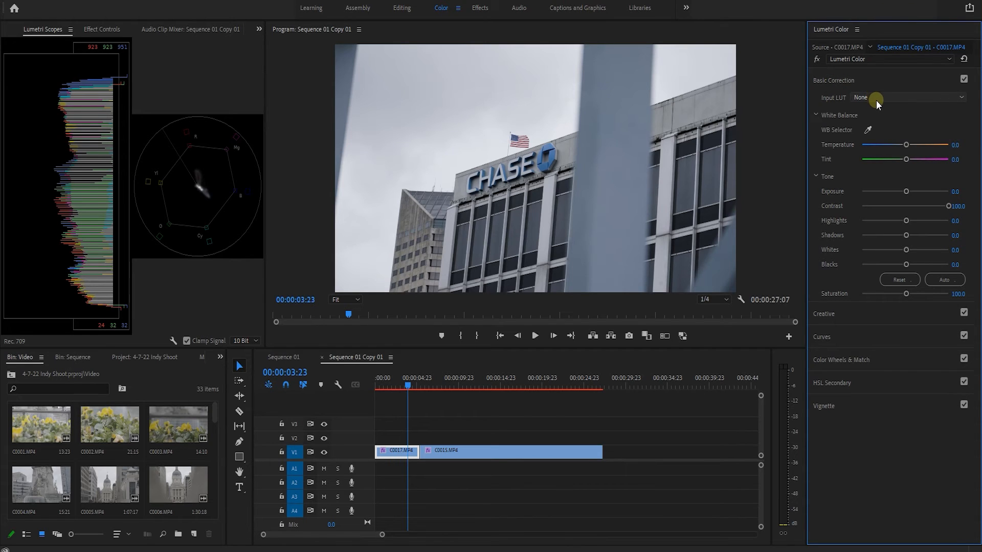
click(868, 130)
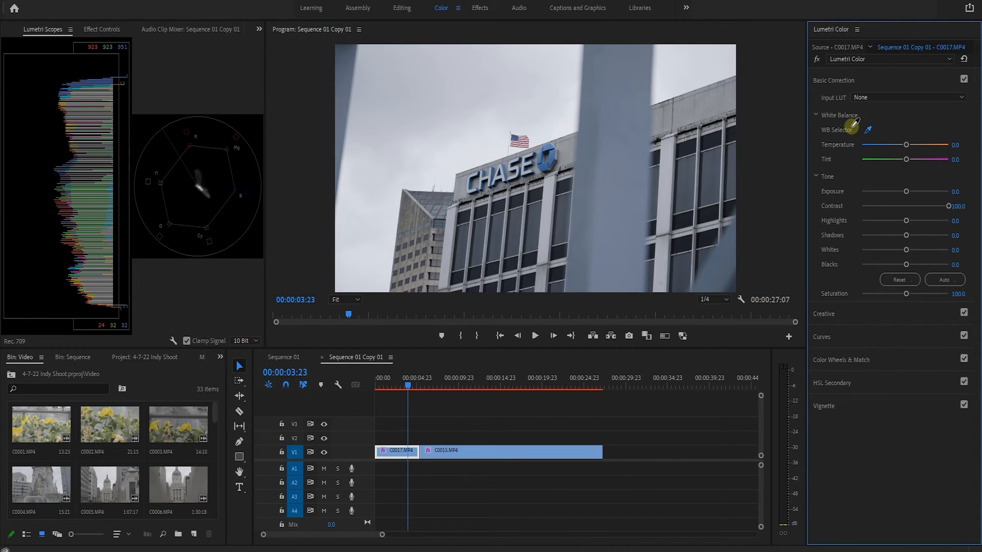
click(549, 194)
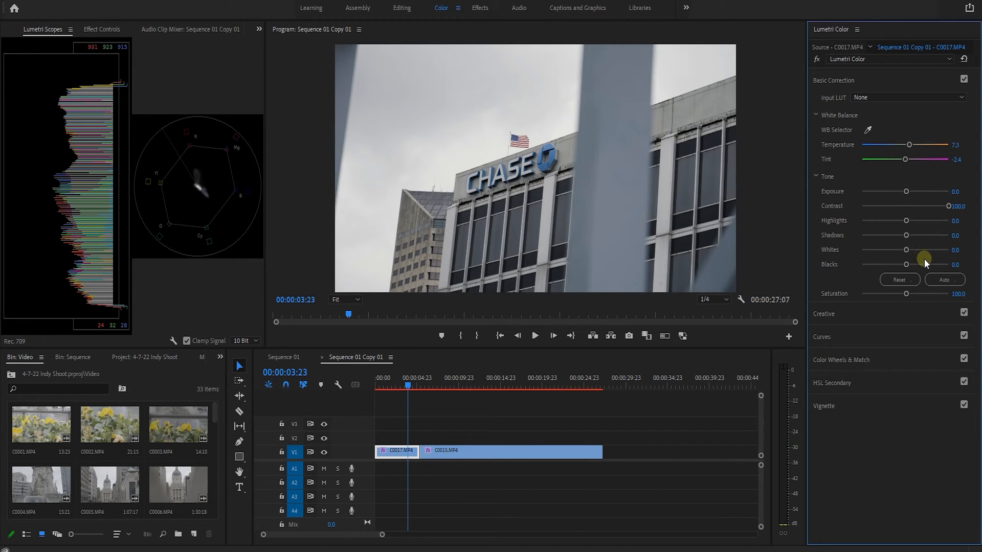
Raise the clip's basic-correction Exposure to 0.6 and lower Blacks to -92.0.
drag(905, 191, 910, 194)
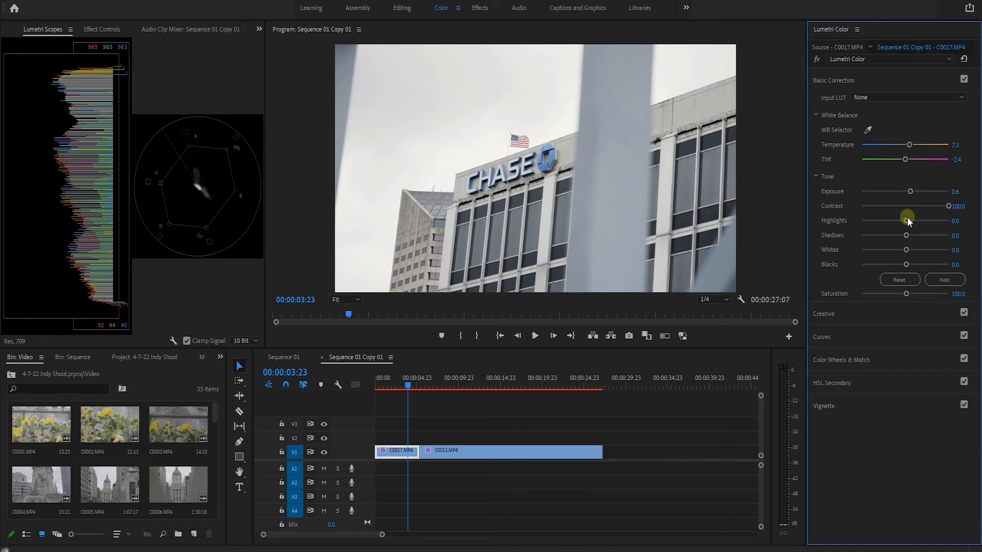
drag(906, 263, 876, 267)
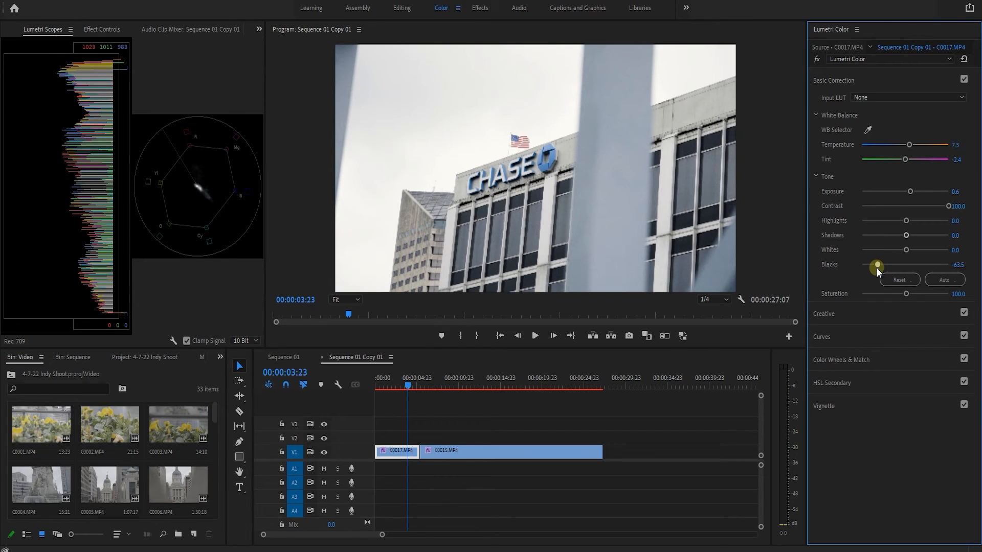
drag(877, 268, 865, 266)
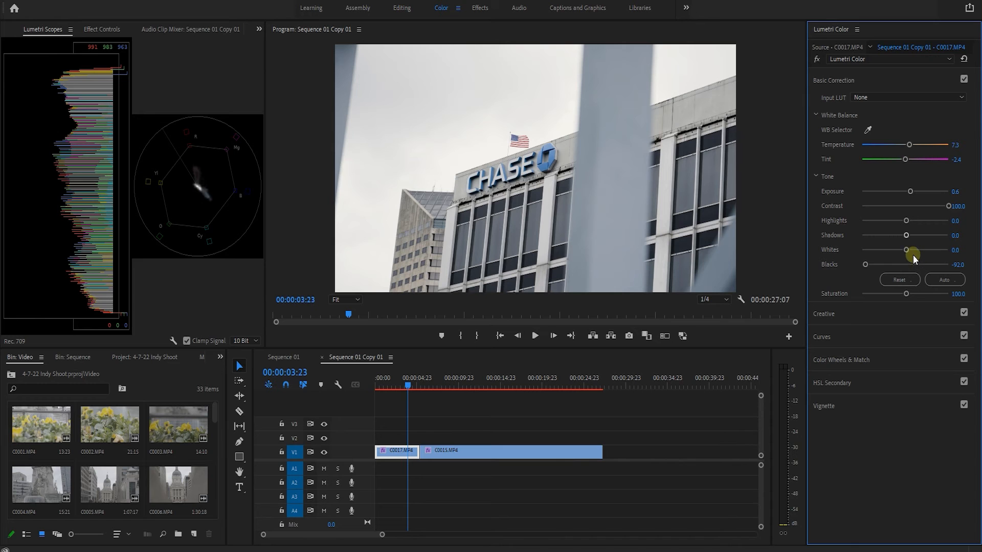
Try brighter and darker Whites levels for the clip and settle on -31.8.
drag(908, 250, 915, 247)
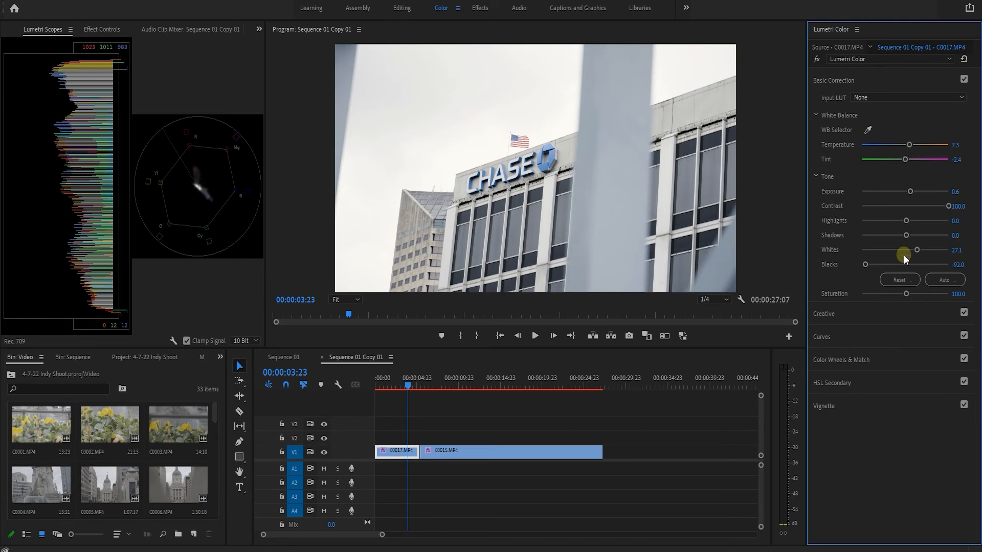
drag(916, 251, 895, 251)
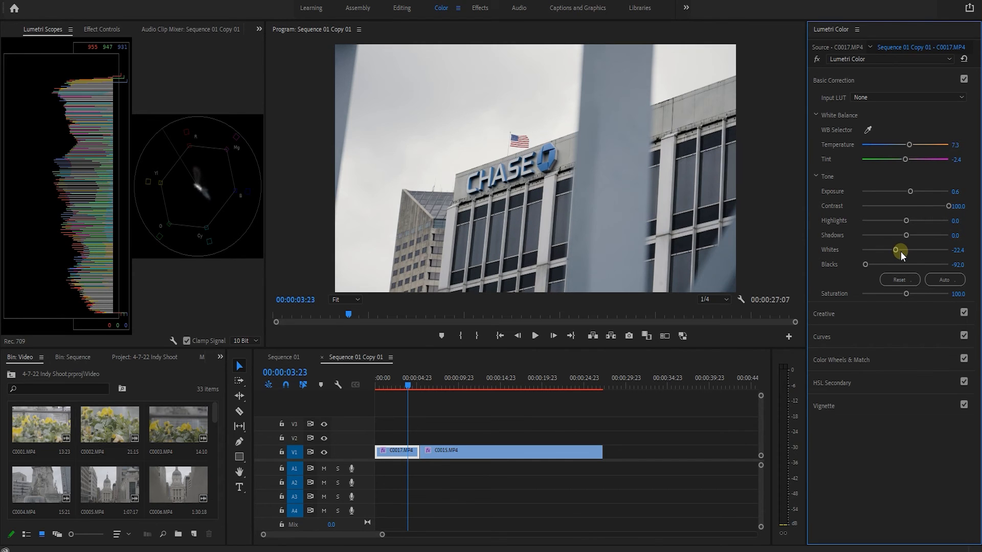
drag(900, 252, 900, 246)
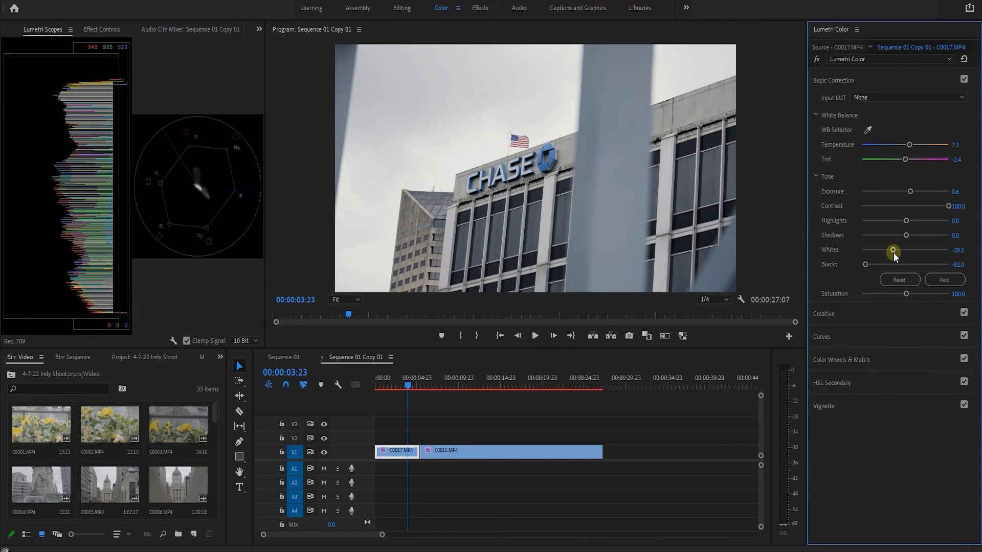
drag(892, 251, 891, 248)
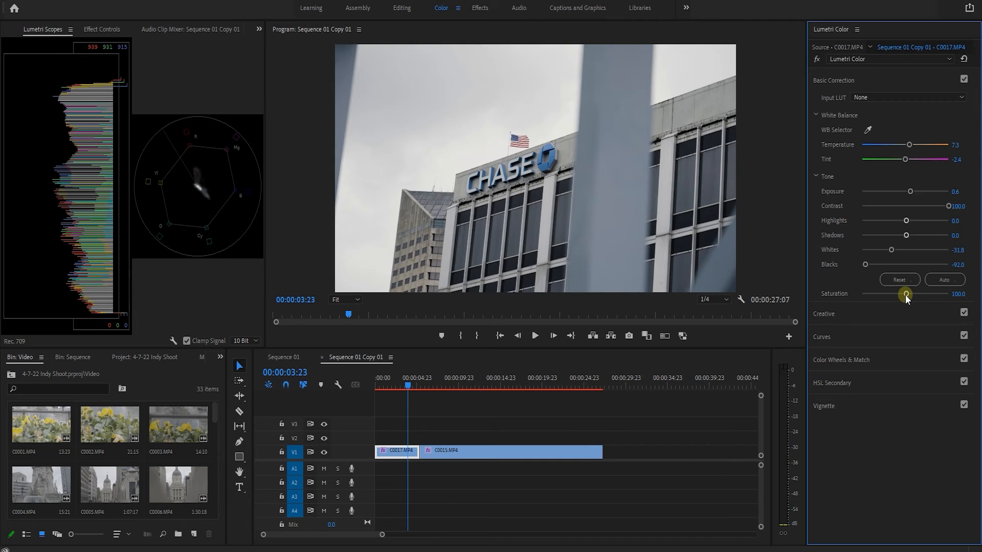
Raise the clip's Highlights to 5.9 and set its Saturation to 175.
click(961, 292)
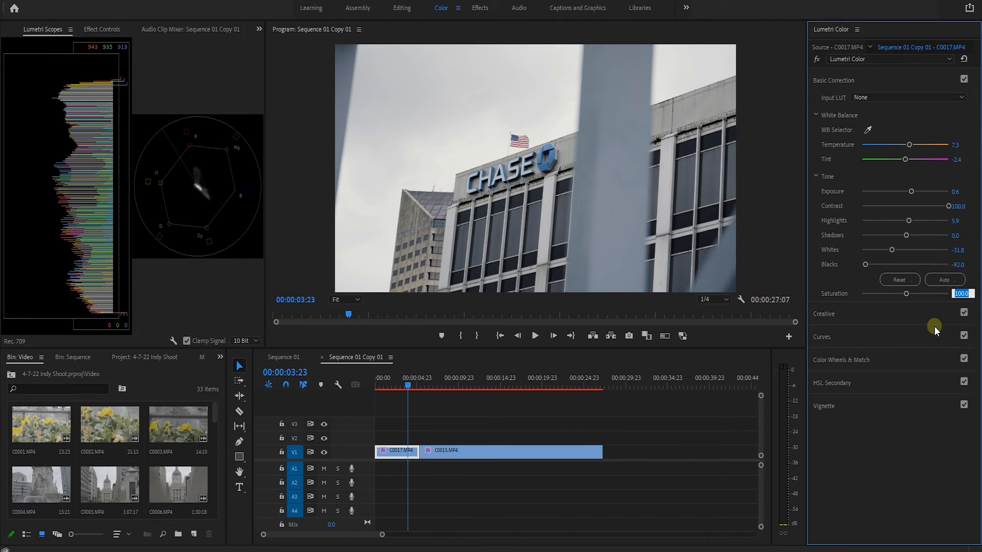
text(170)
key(Return)
click(959, 294)
text(175)
key(Return)
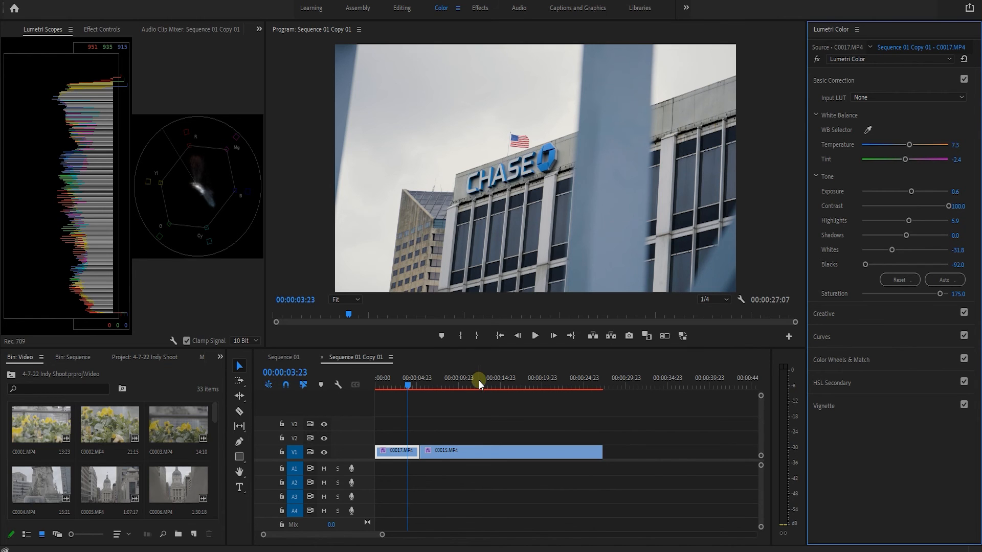
Go to 00:00:20:00 on the C0015.MP4 street clip and set its Contrast to 100.
drag(482, 379, 542, 377)
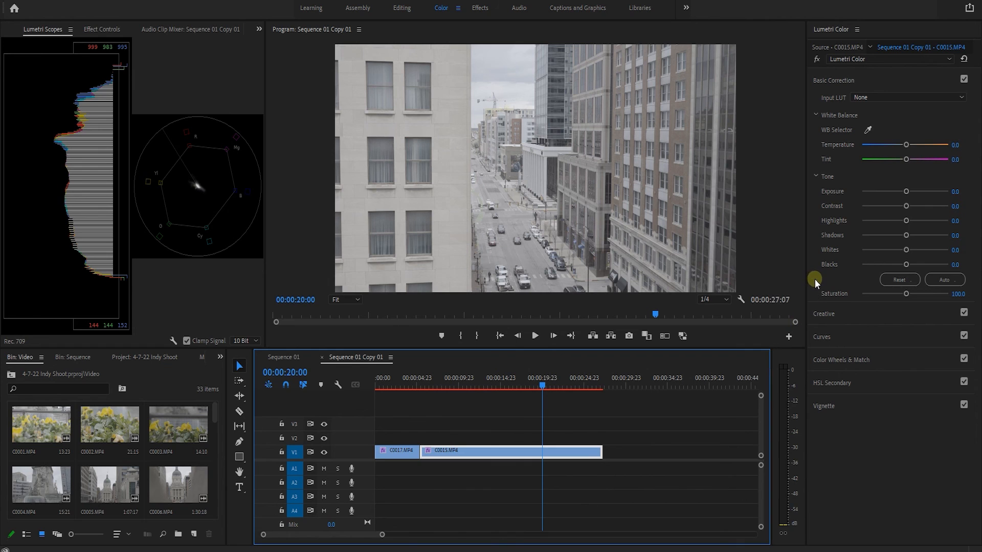
click(961, 205)
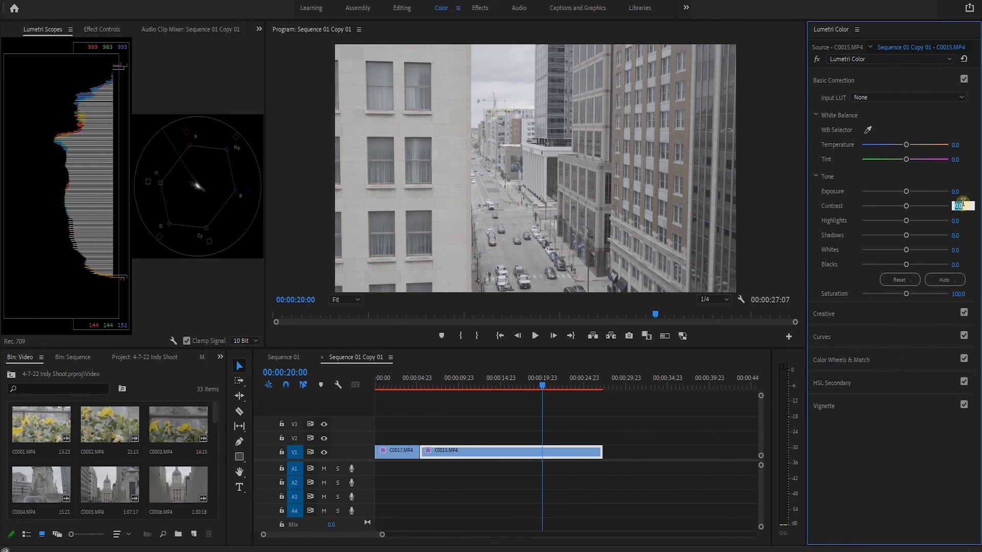
text(100)
key(Return)
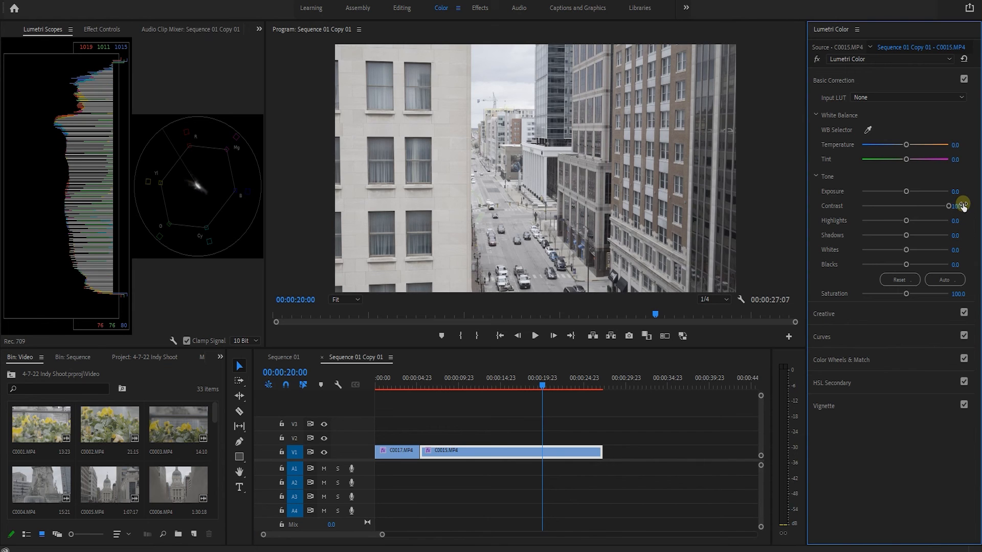
Shape C0015.MP4's white RGB curve with quarter-gridline points, pulling the lower one well down and nudging the upper one slightly up.
click(828, 337)
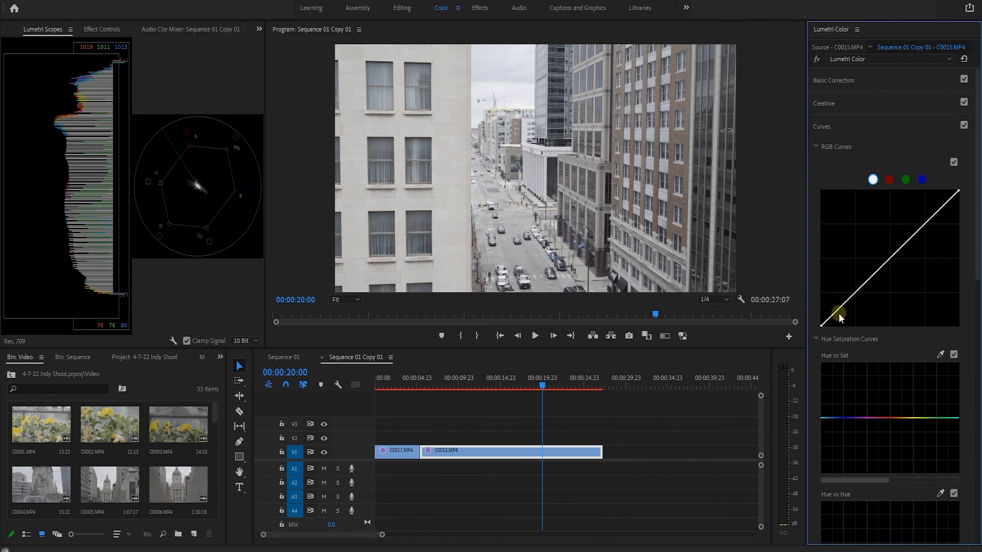
click(855, 292)
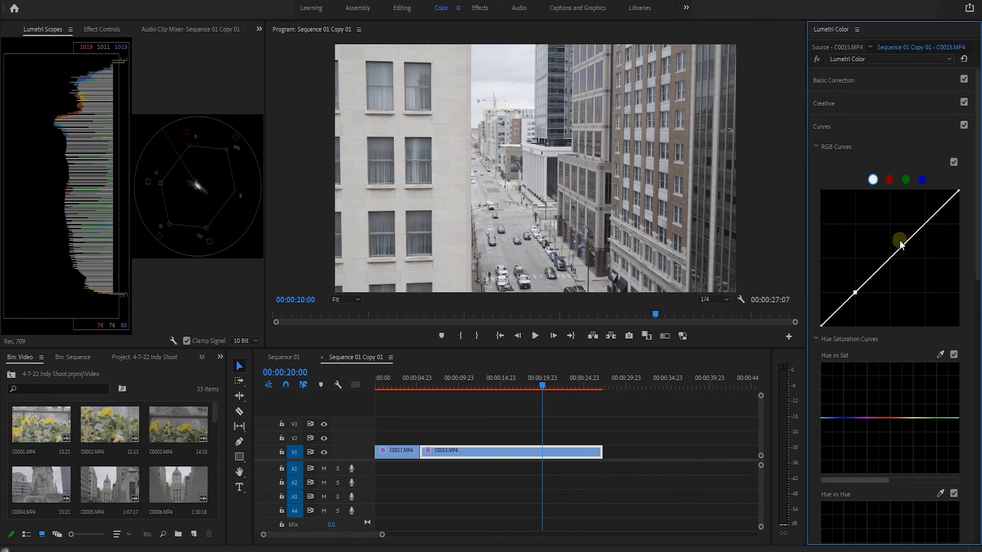
click(925, 223)
drag(856, 293, 855, 313)
drag(926, 223, 925, 223)
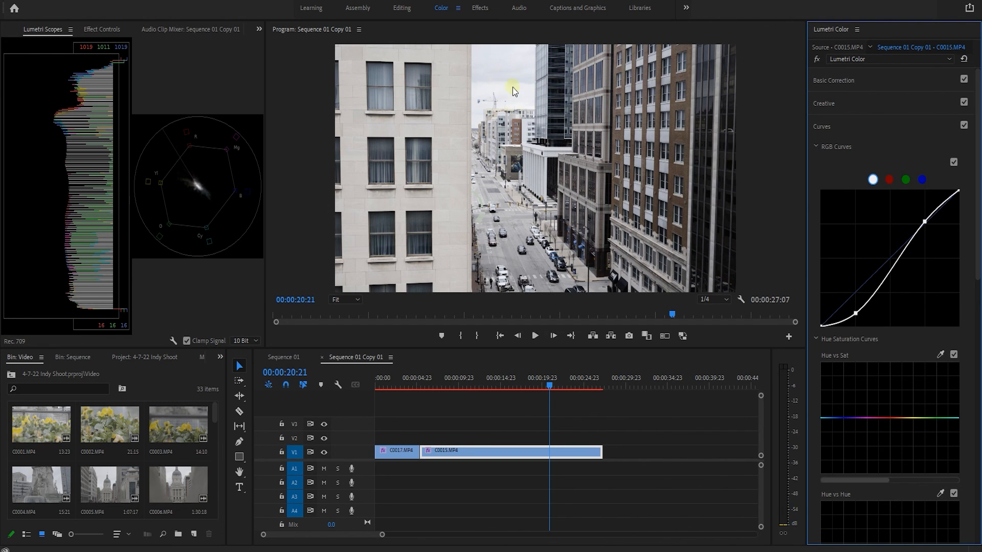
In C0015.MP4's basic correction, lower Highlights to -47.1, Whites to -4.7 and Blacks to -25.9, and raise Saturation to 184.7.
click(843, 79)
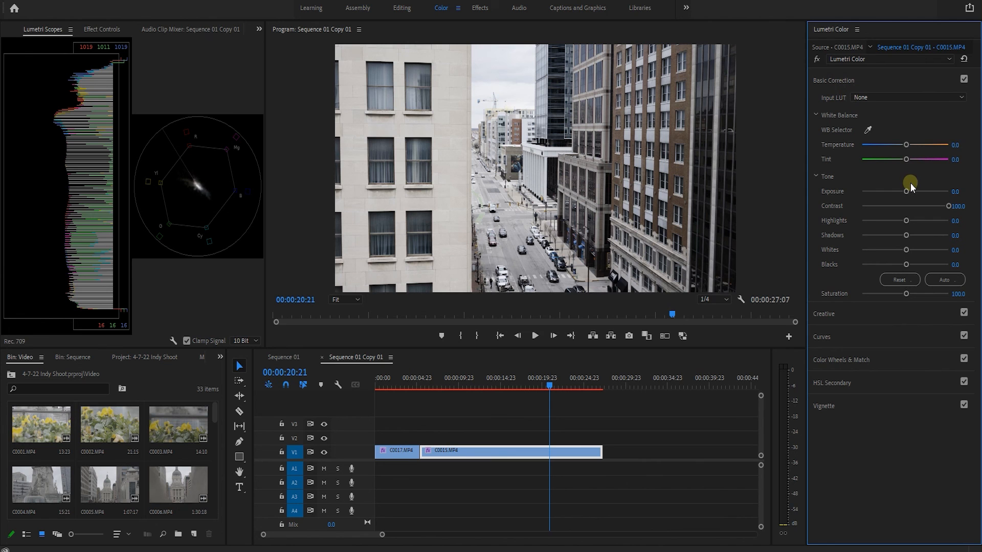
drag(906, 220, 902, 248)
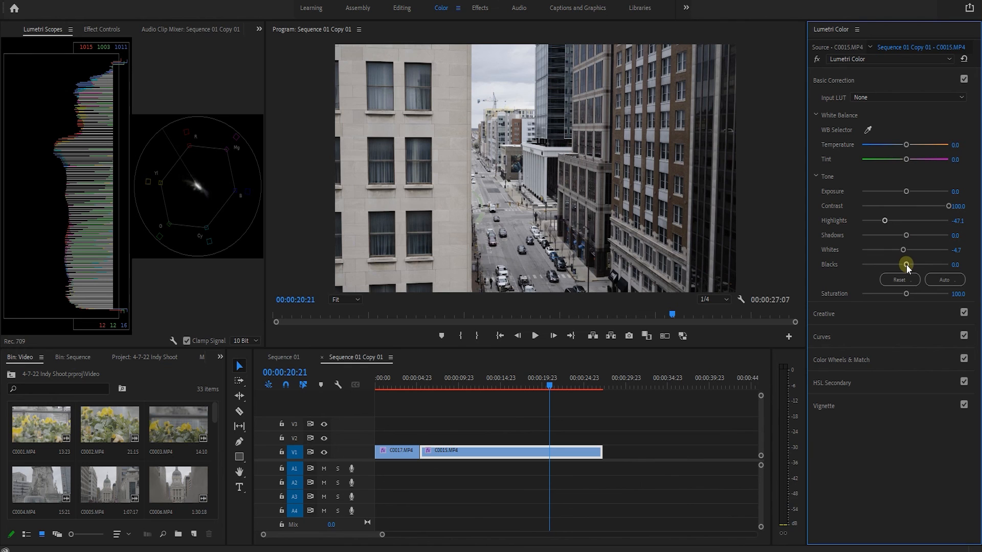
drag(906, 265, 894, 266)
drag(906, 294, 942, 293)
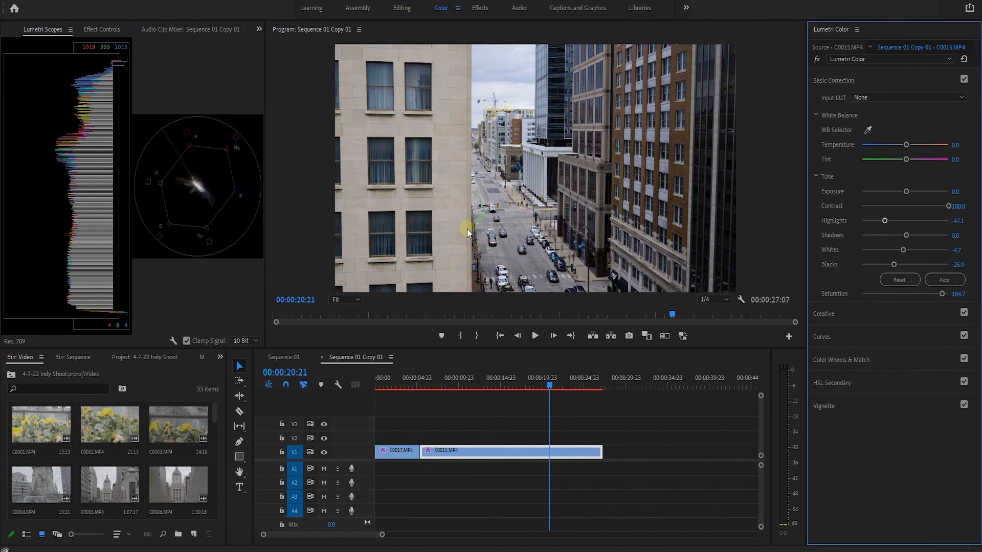